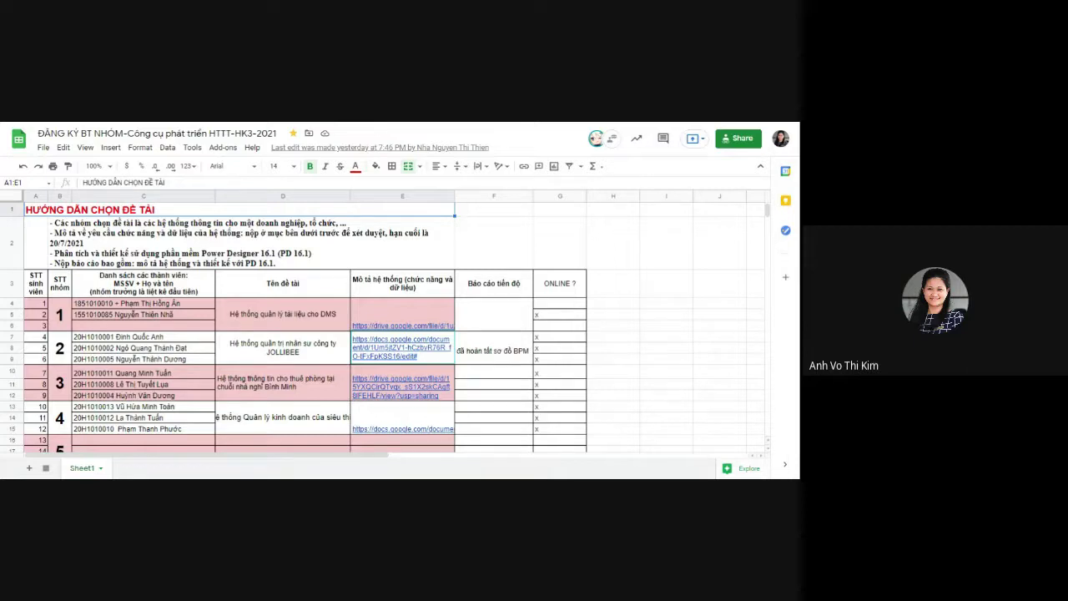
scroll(382, 327, "down", 3)
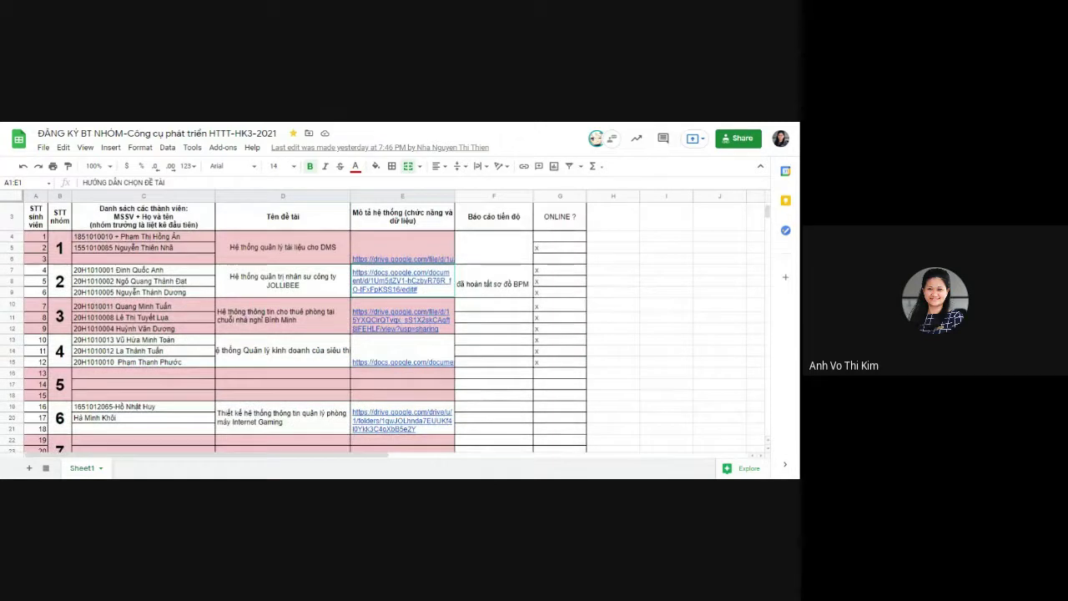
scroll(382, 327, "up", 1)
scroll(382, 327, "up", 1)
scroll(382, 327, "down", 3)
scroll(382, 327, "up", 1)
left_click(561, 328)
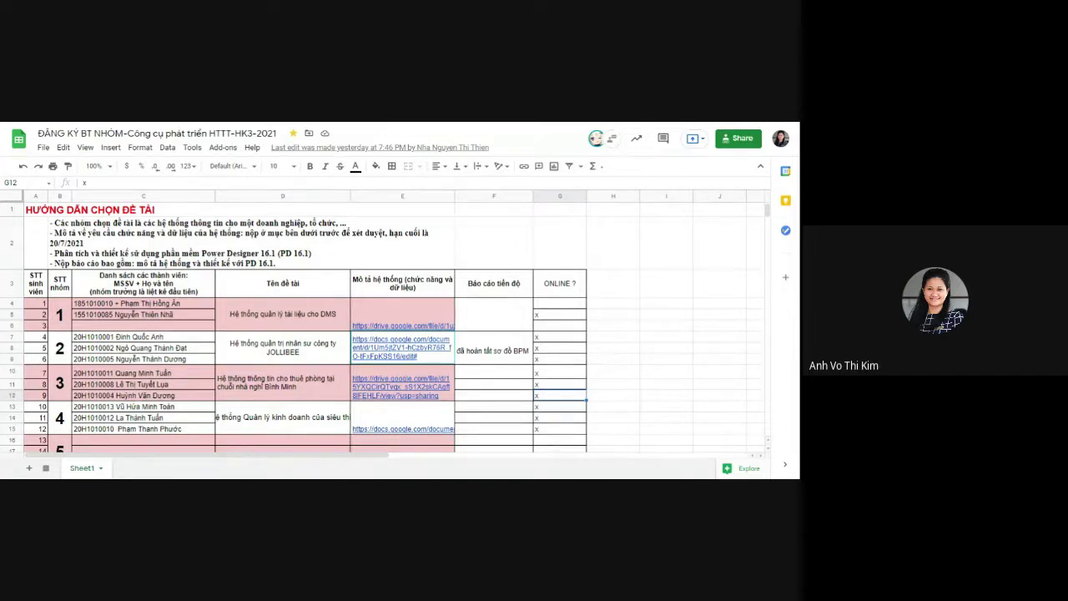
Step: Fill the "Báo cáo tiến độ" column range F3:F24 with light green
left_click(500, 293)
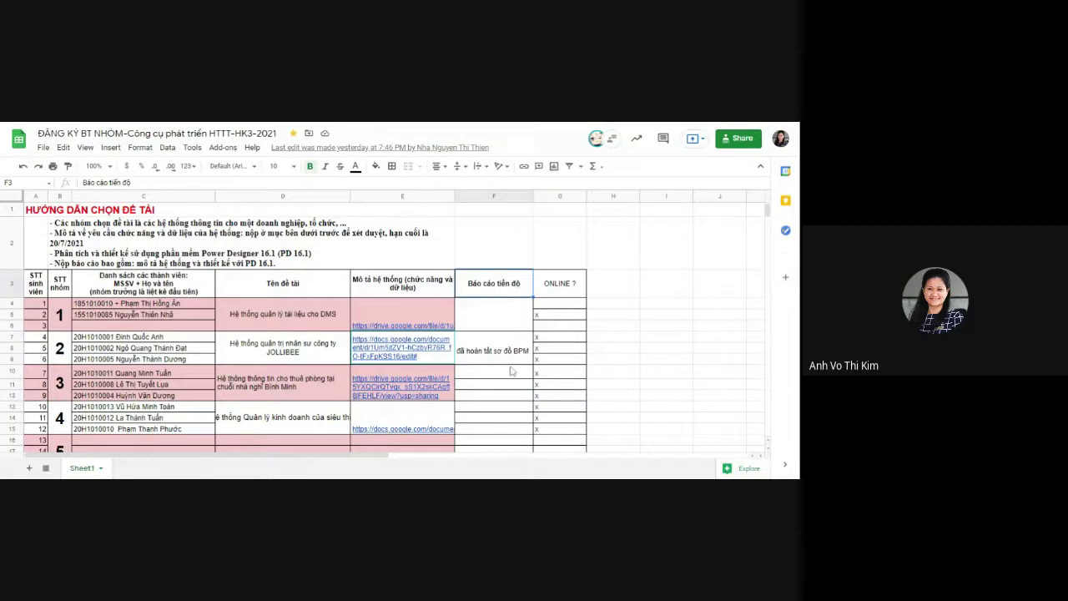
scroll(514, 370, "down", 3)
left_click(517, 401, "shift")
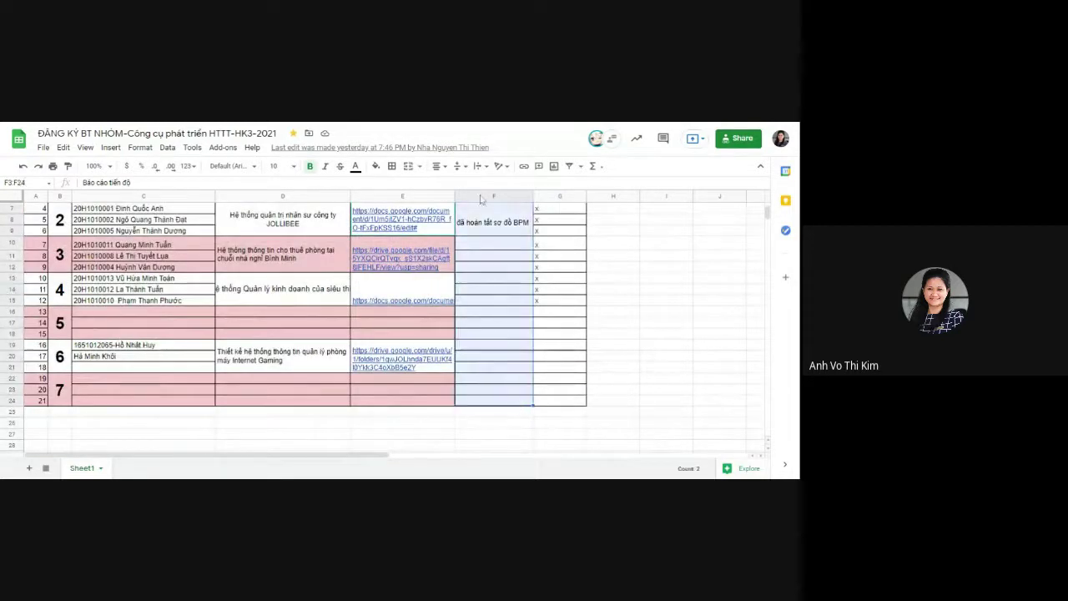
left_click(375, 165)
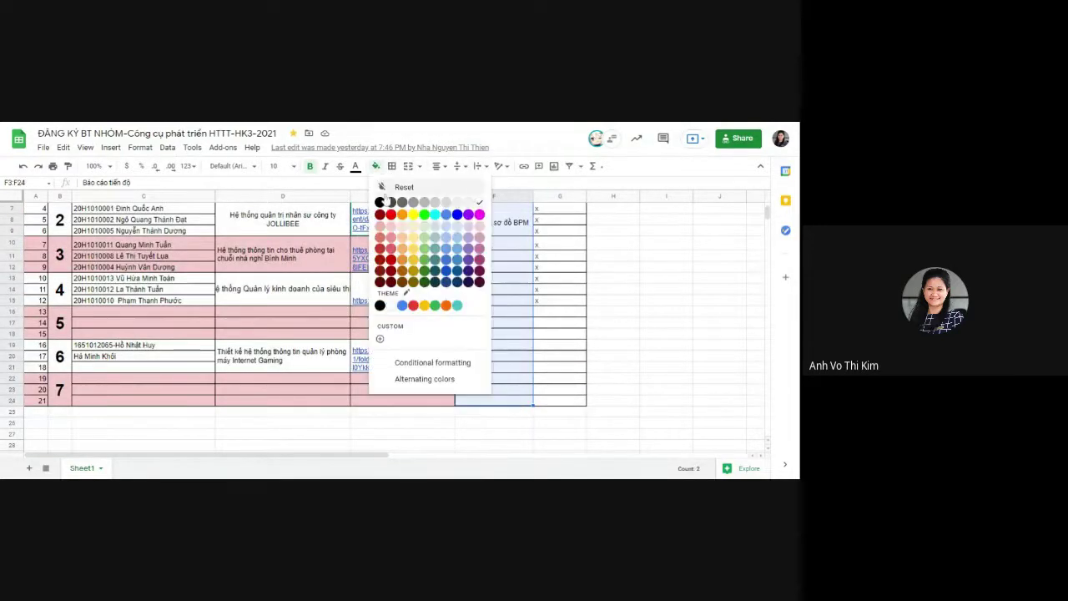
left_click(424, 243)
left_click(577, 302)
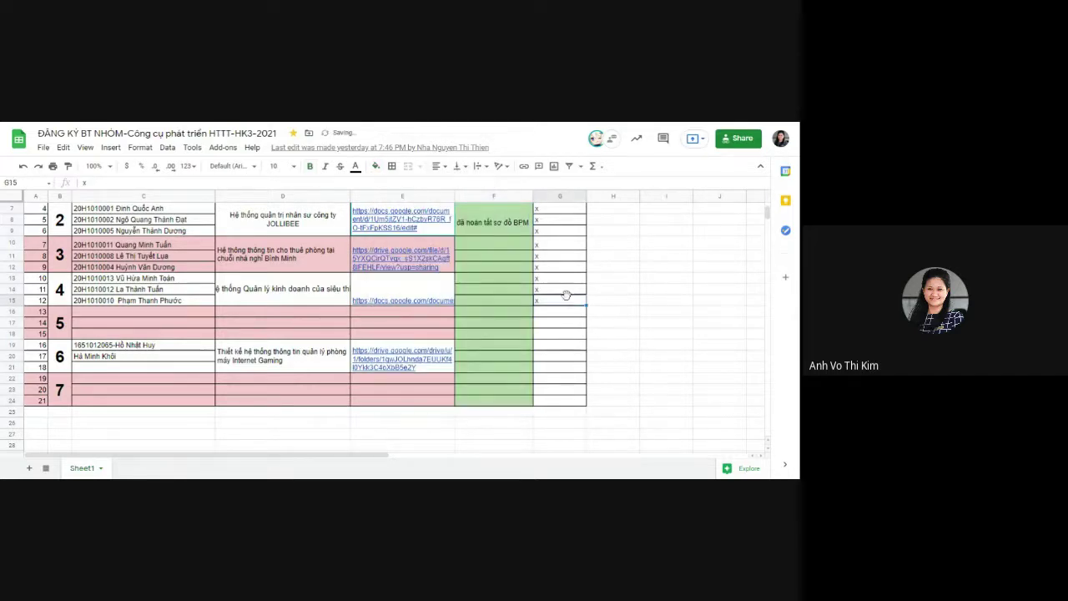
Step: Fill the "Báo cáo tiến độ" column range F3:F24 with bright green
scroll(565, 295, "up", 1)
scroll(513, 236, "up", 3)
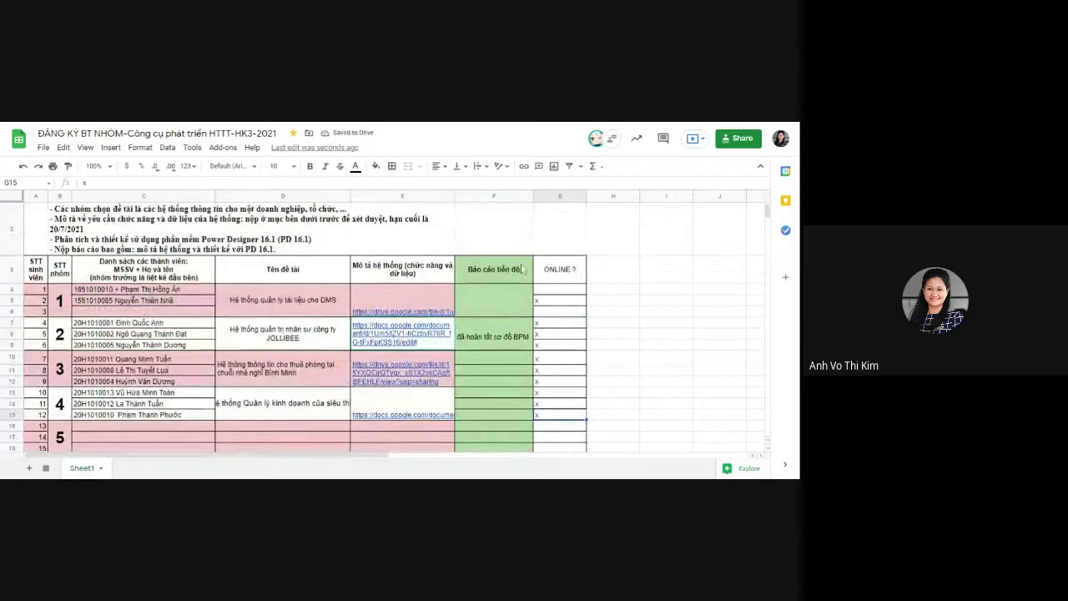
left_click(515, 266)
scroll(508, 317, "down", 3)
left_click(511, 424, "shift")
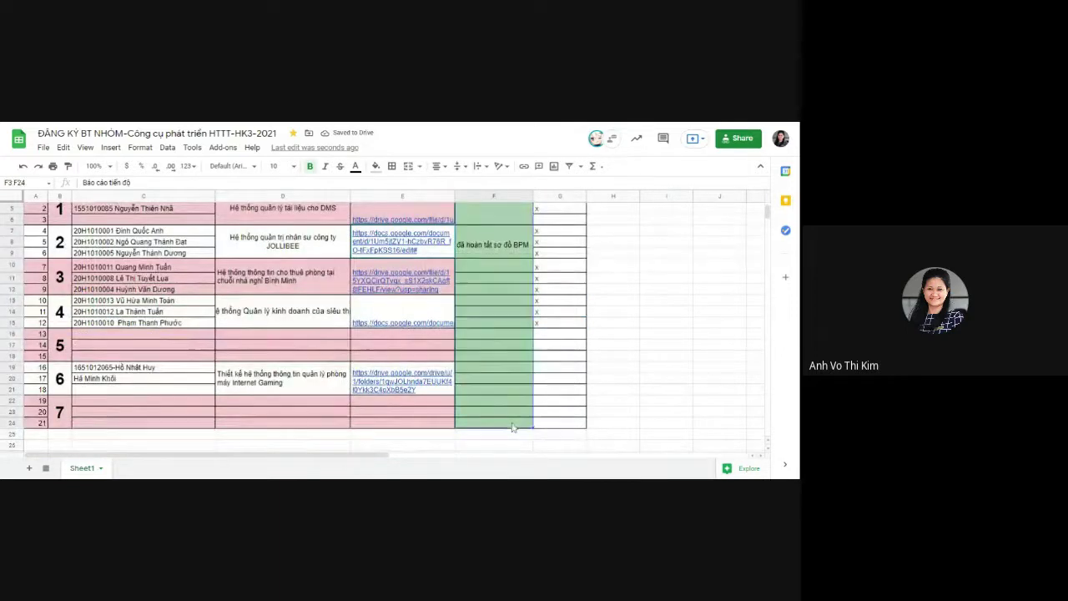
left_click(376, 167)
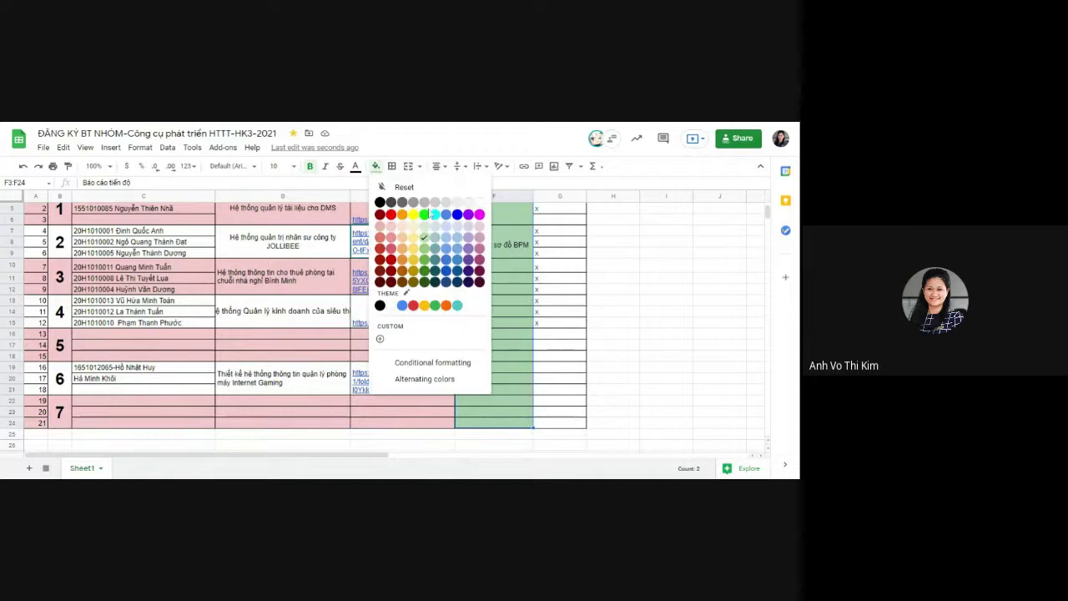
left_click(426, 216)
left_click(571, 289)
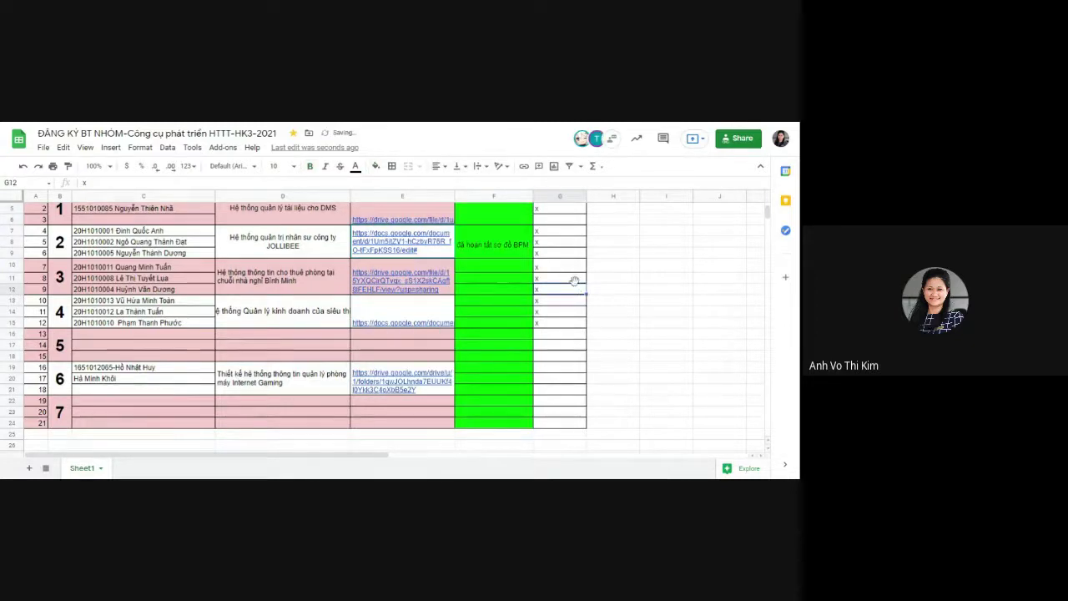
Step: Merge the progress cells F10:F12 for group 3 and extend the merge to F10:F15
scroll(576, 286, "up", 2)
left_click_drag(526, 305, 523, 328)
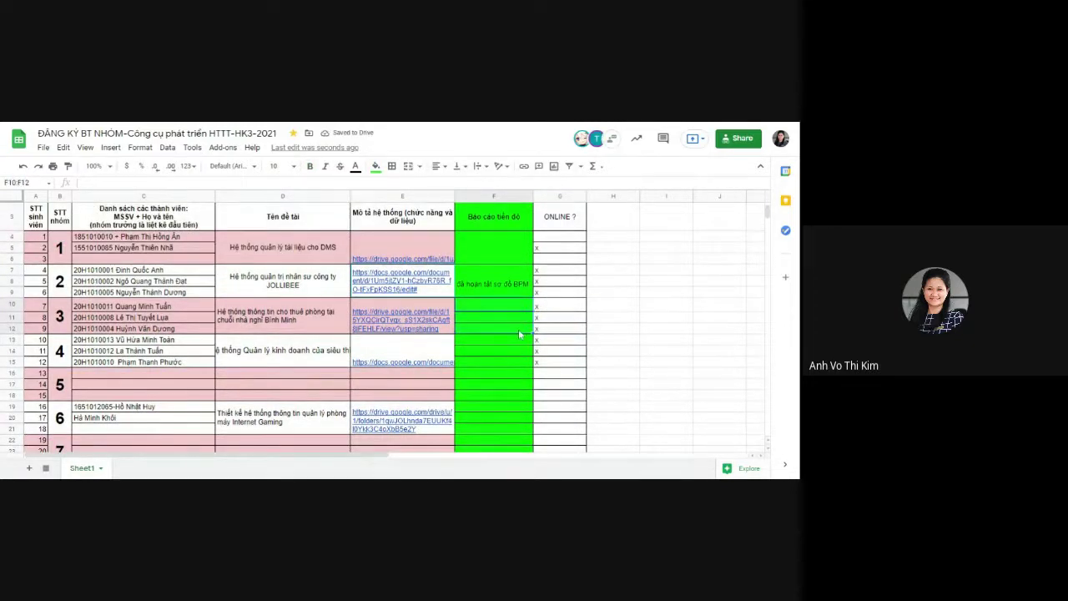
left_click(408, 165)
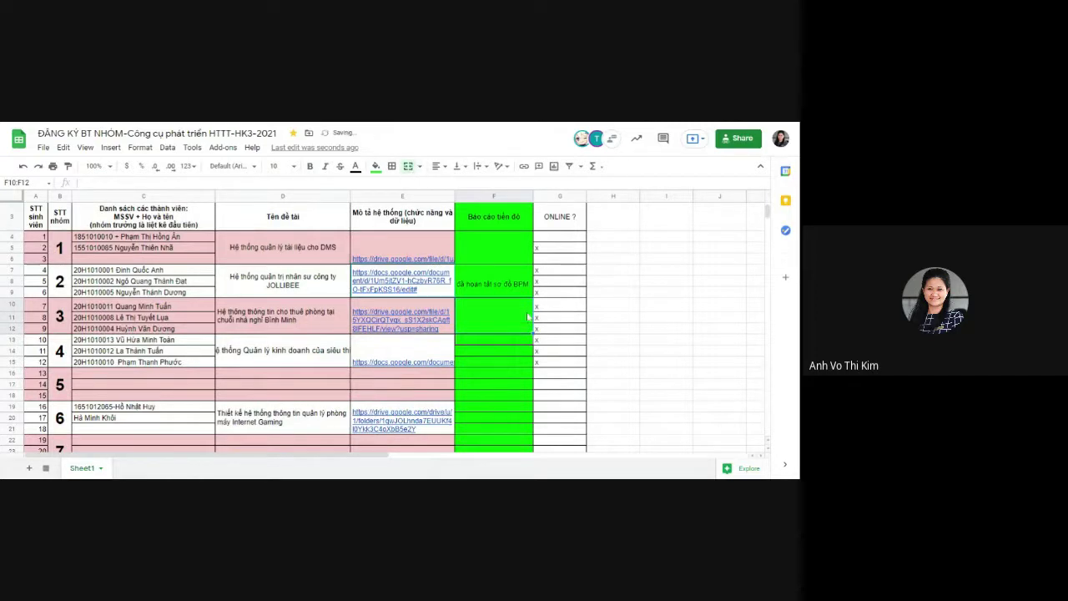
left_click(501, 363, "shift")
left_click(408, 166)
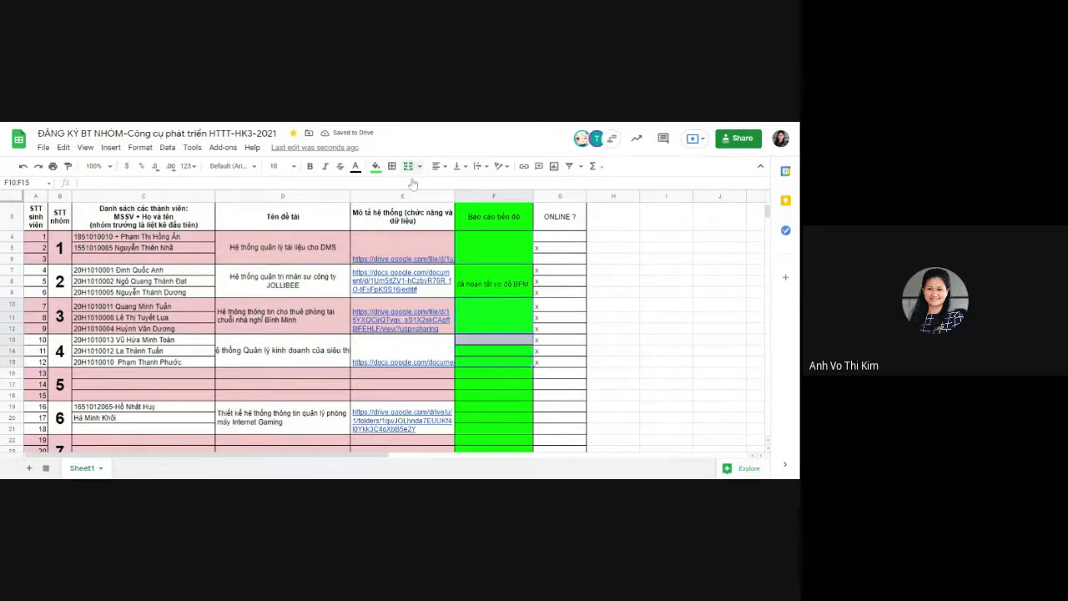
Step: Merge group 6's progress cells F19:F21 into one cell
left_click(472, 381)
left_click(478, 410)
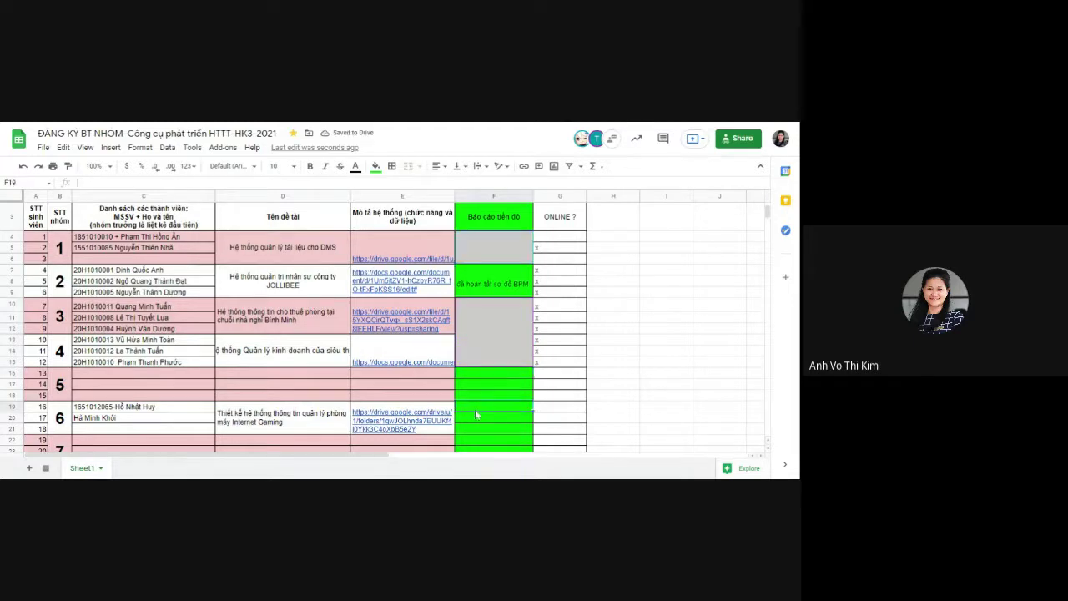
left_click(483, 432, "shift")
left_click(392, 166)
left_click(395, 185)
left_click(668, 338)
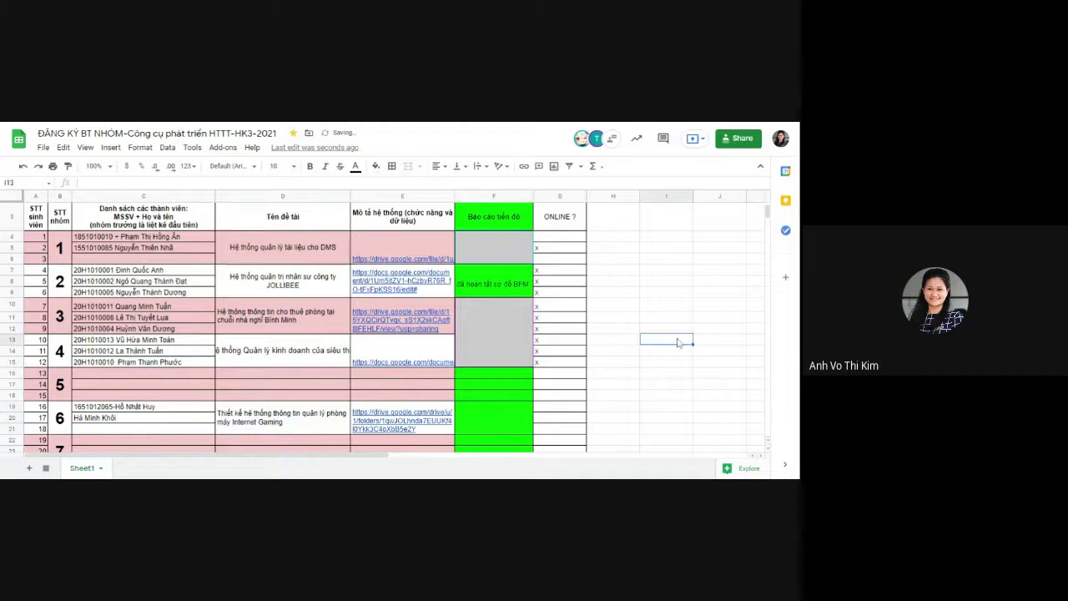
left_click(507, 246)
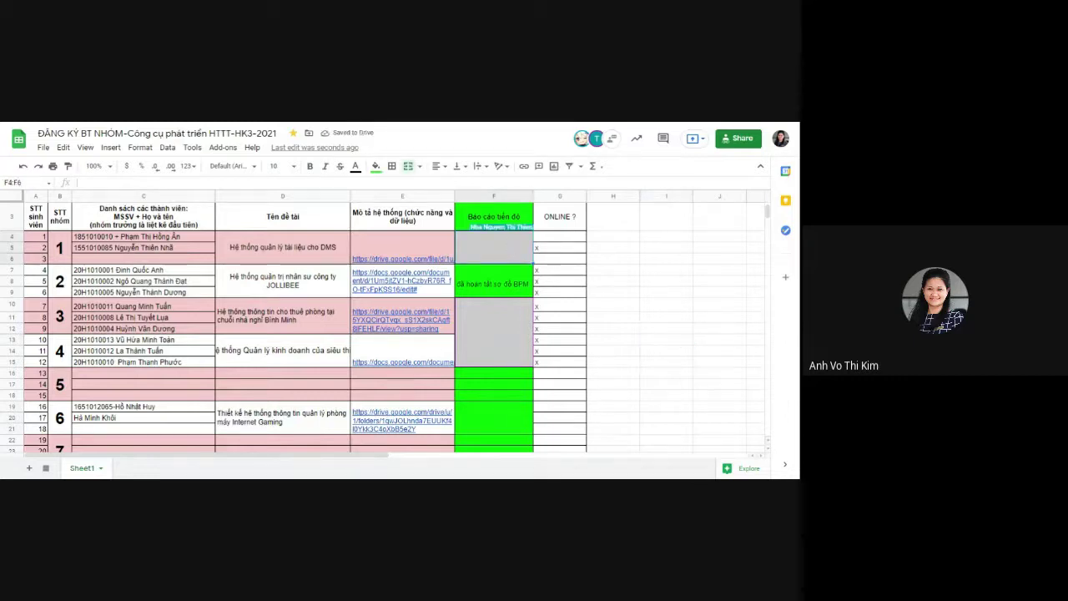
left_click(376, 167)
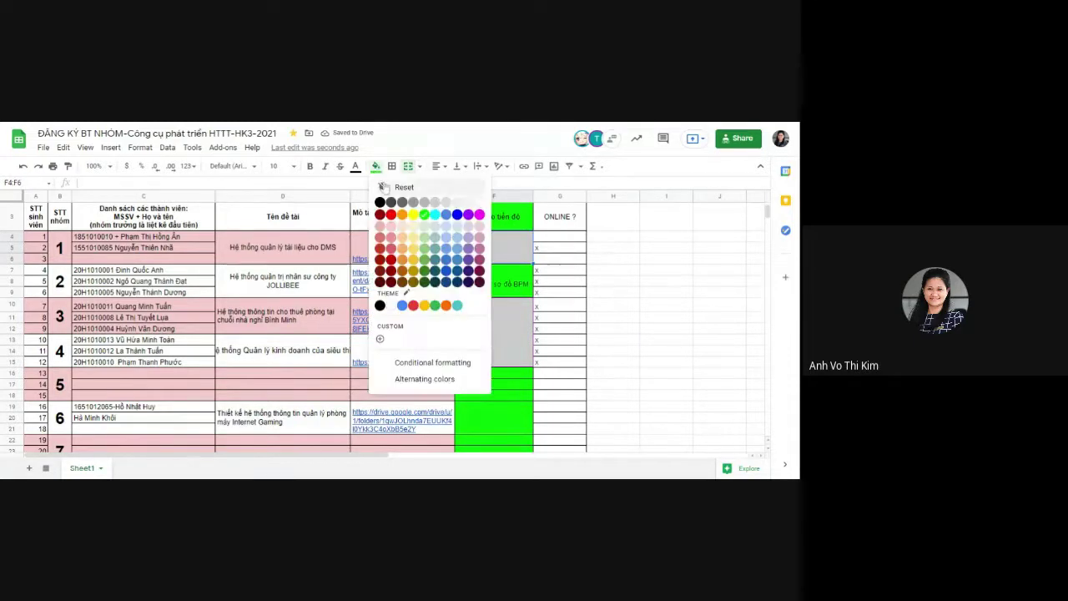
left_click(667, 316)
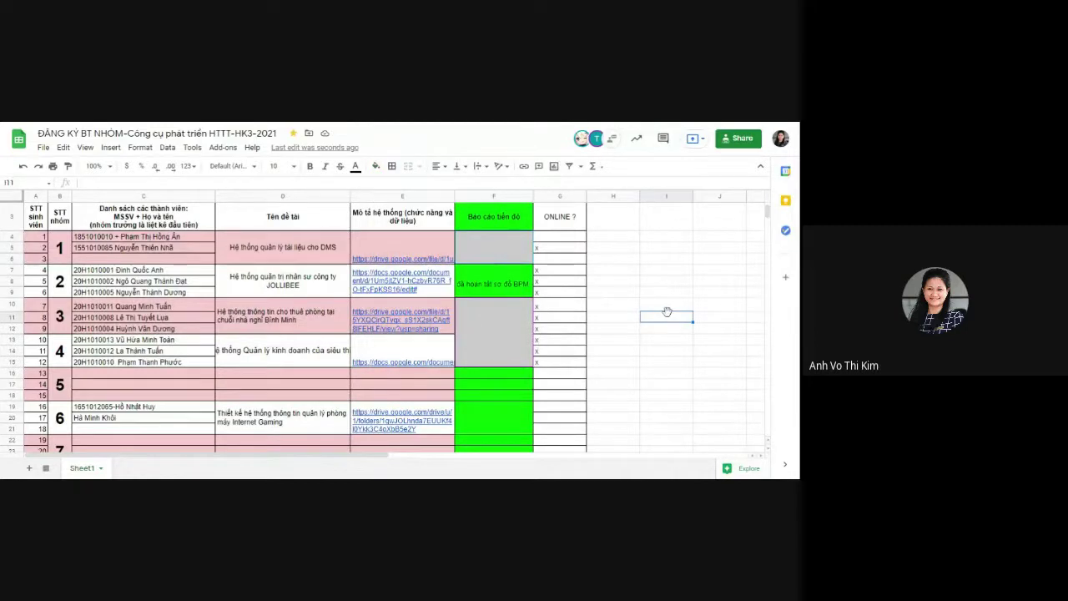
Step: Wrap the text of group 4's project title in the merged cell D13:D15
scroll(667, 312, "down", 2)
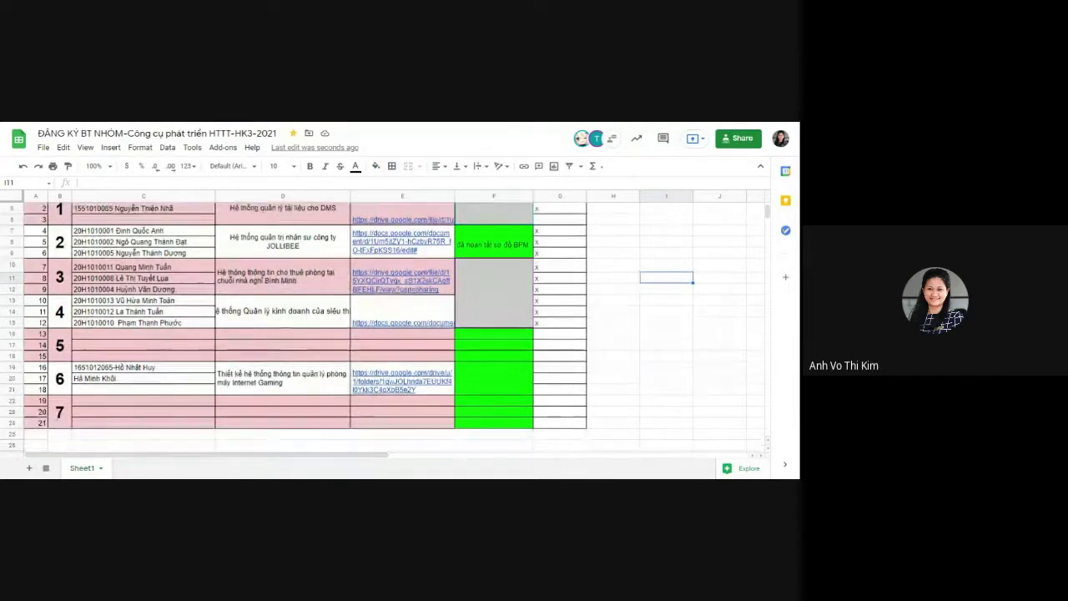
scroll(667, 313, "up", 2)
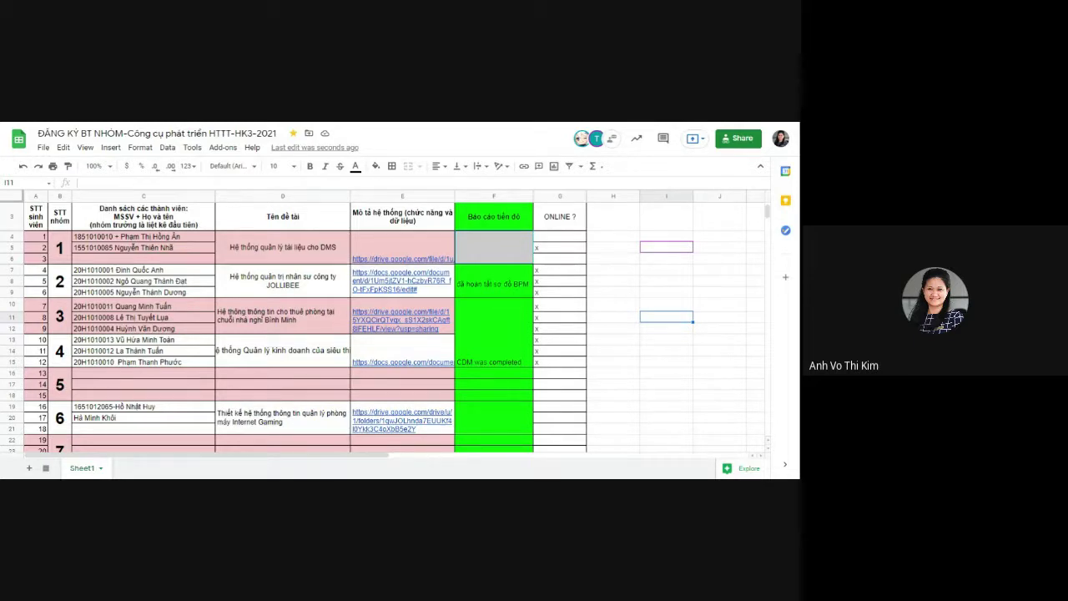
left_click(282, 350)
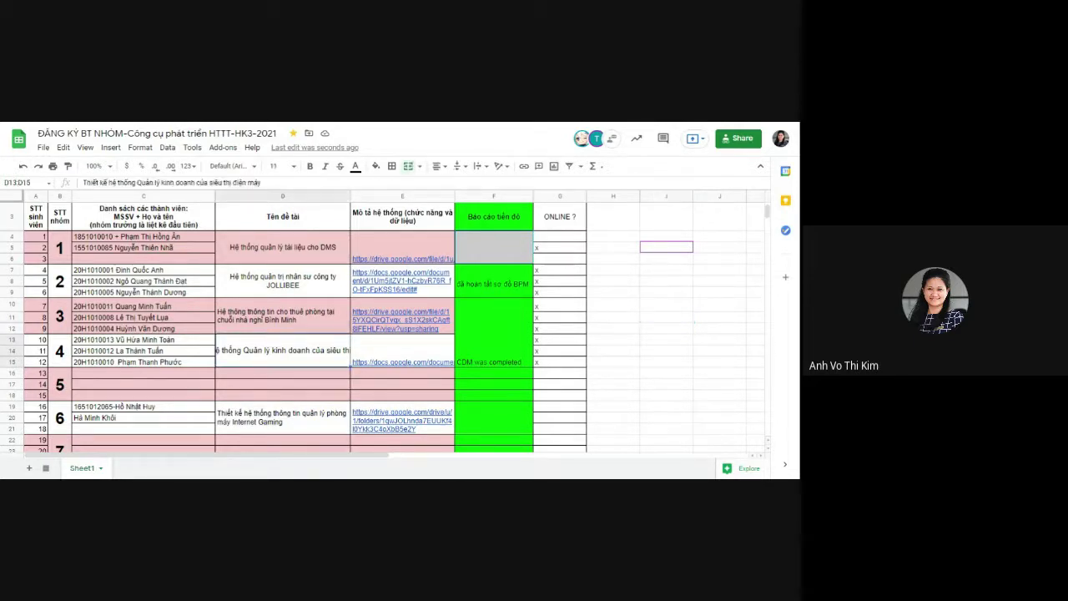
left_click(480, 165)
left_click(491, 184)
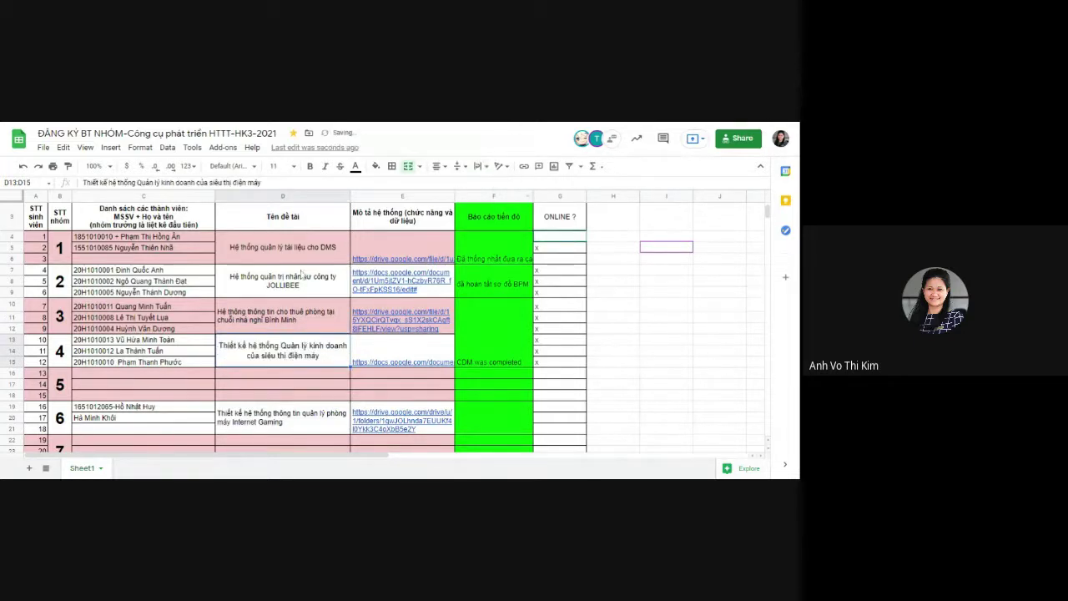
Step: Wrap the text of group 1's progress report in the merged cell F4:F6
scroll(311, 264, "down", 1)
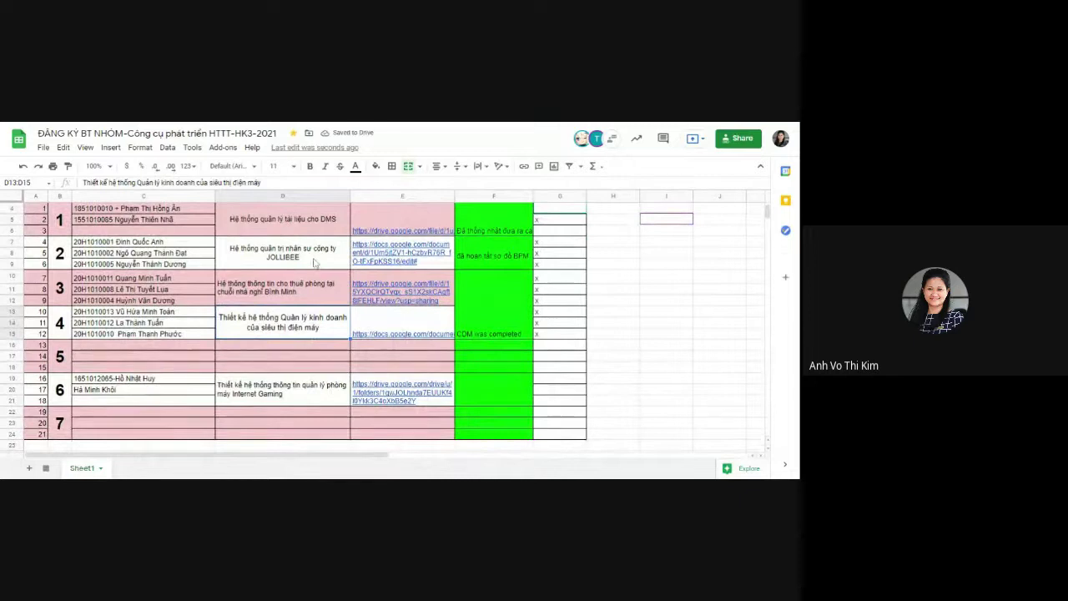
scroll(315, 265, "up", 2)
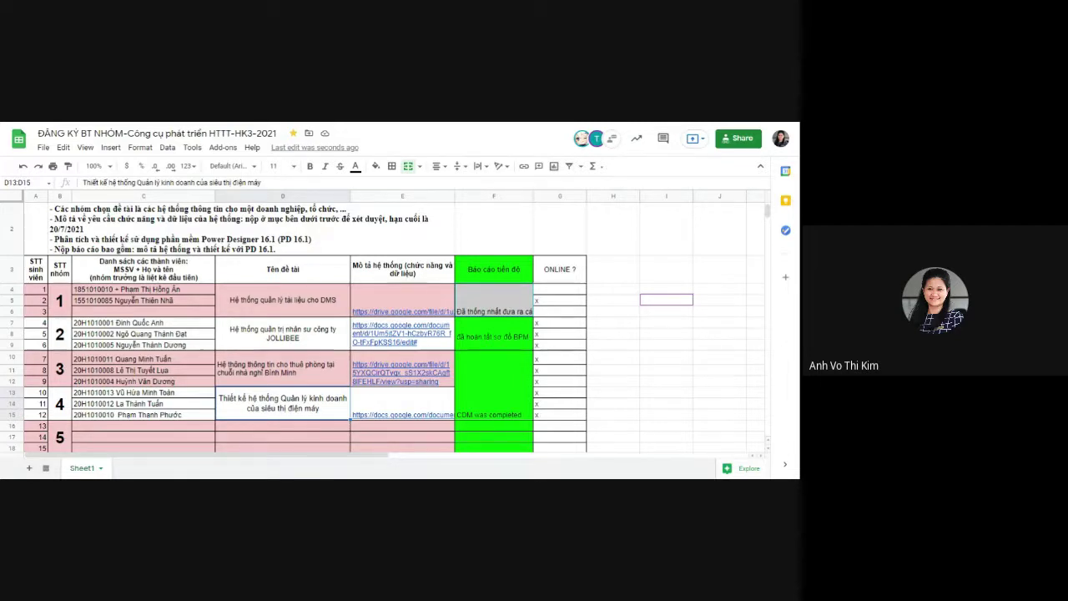
left_click(501, 297)
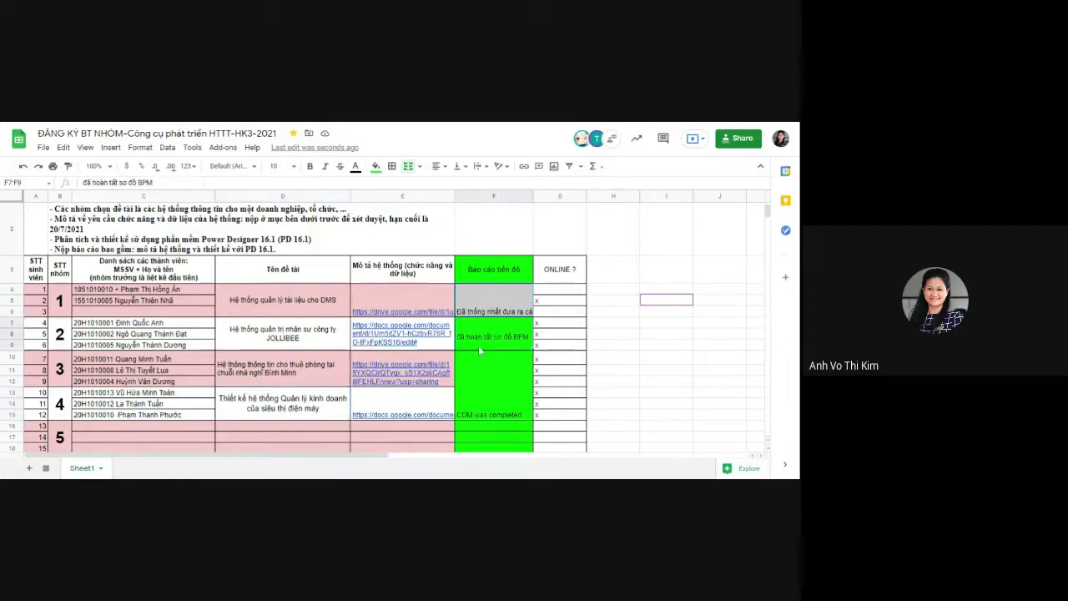
left_click(480, 166)
left_click(491, 183)
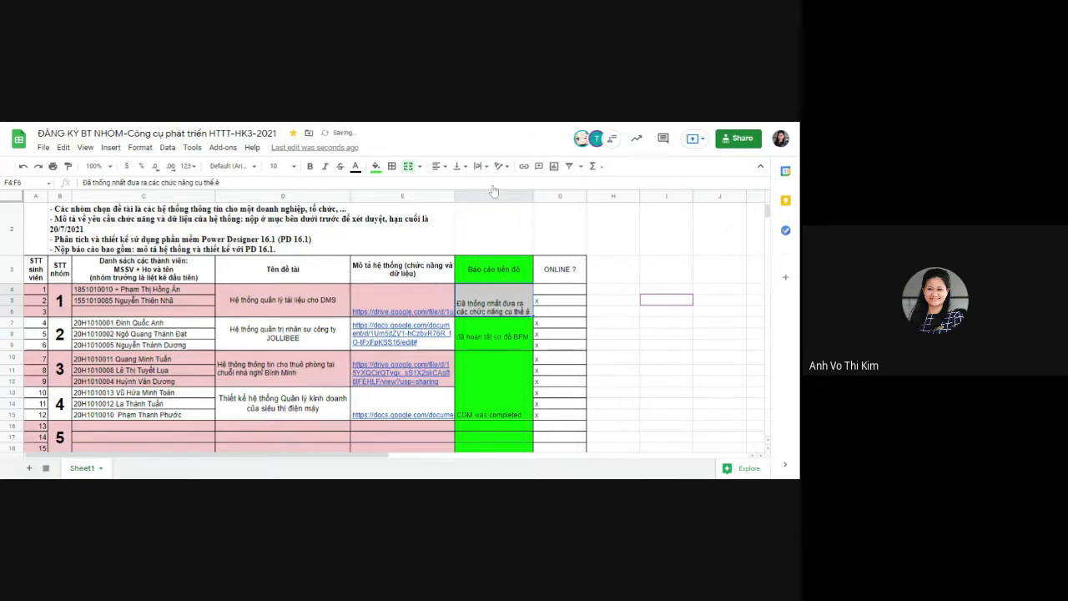
Step: Unmerge the progress cell F10:F15 shared by groups 3 and 4
left_click(496, 365)
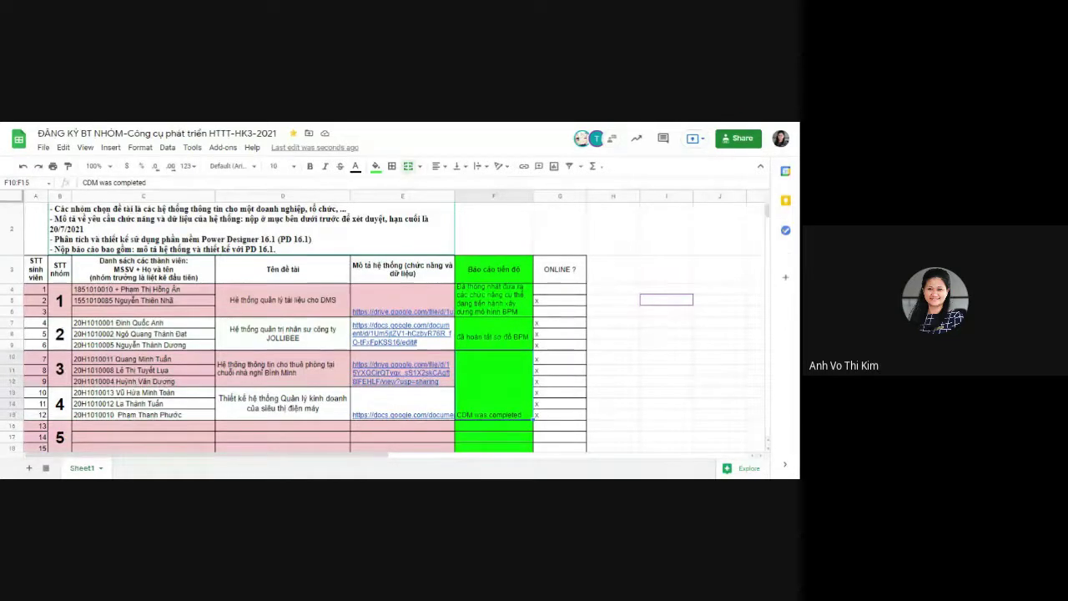
scroll(507, 360, "down", 1)
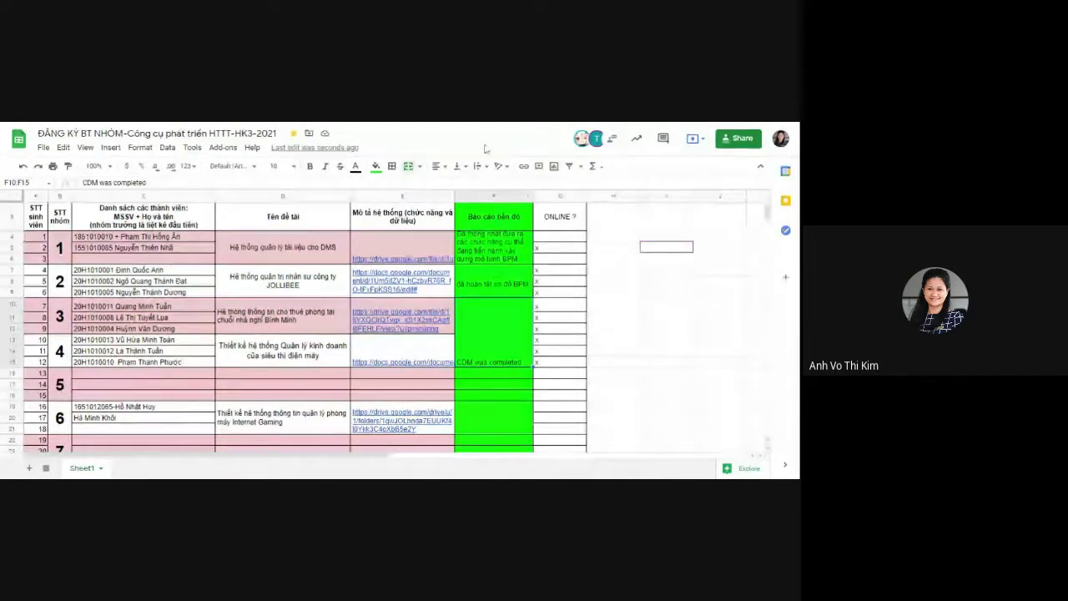
left_click(409, 167)
left_click(557, 329)
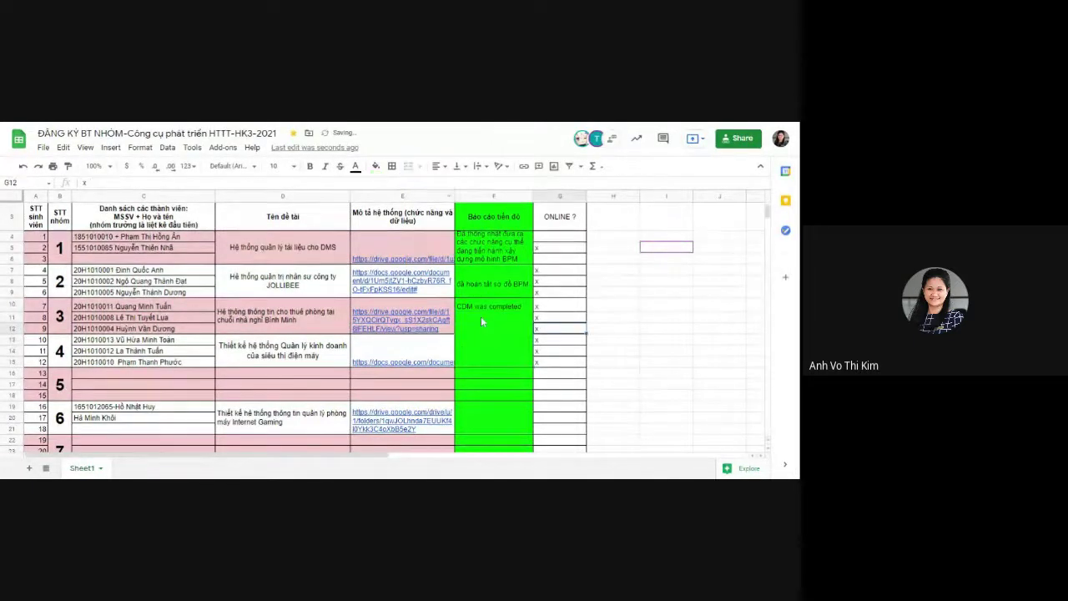
Step: Merge F10:F12 for group 3 and F13:F15 for group 4 as separate progress cells
left_click(476, 338)
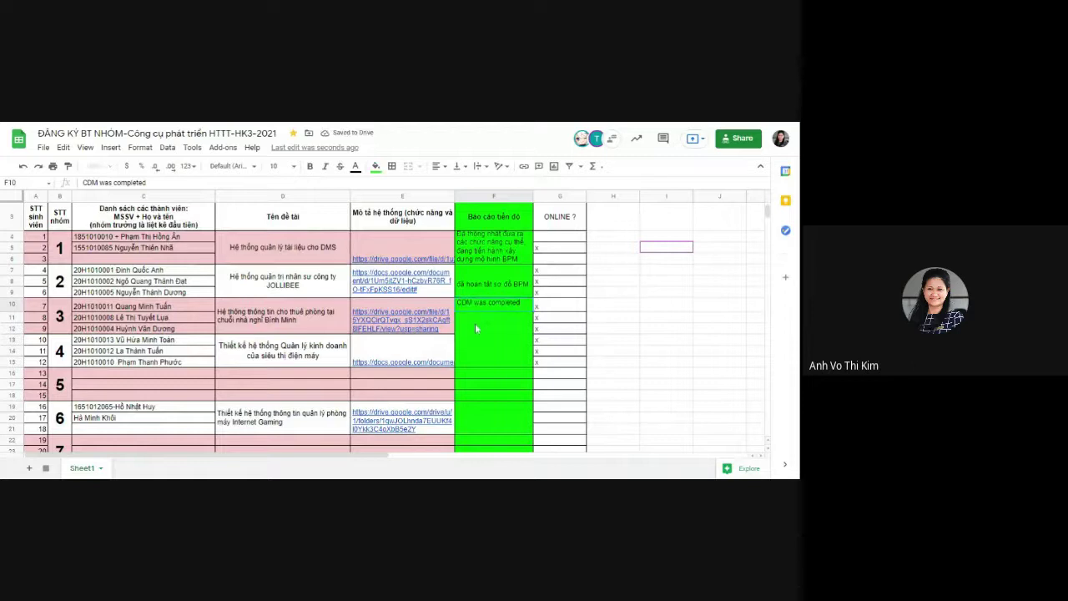
left_click_drag(480, 306, 481, 333)
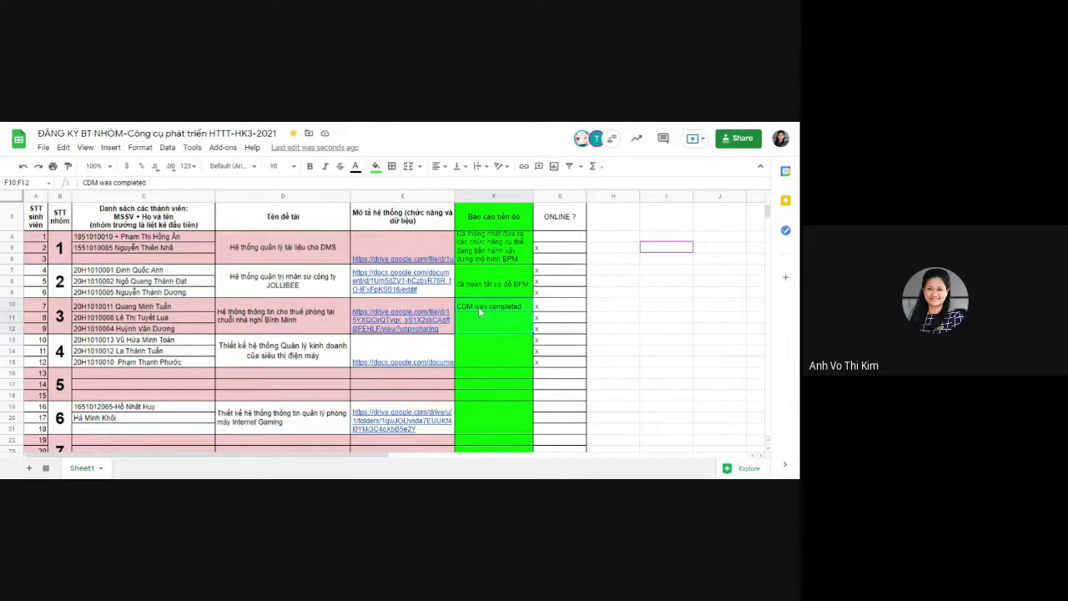
left_click(408, 167)
left_click_drag(474, 341, 474, 363)
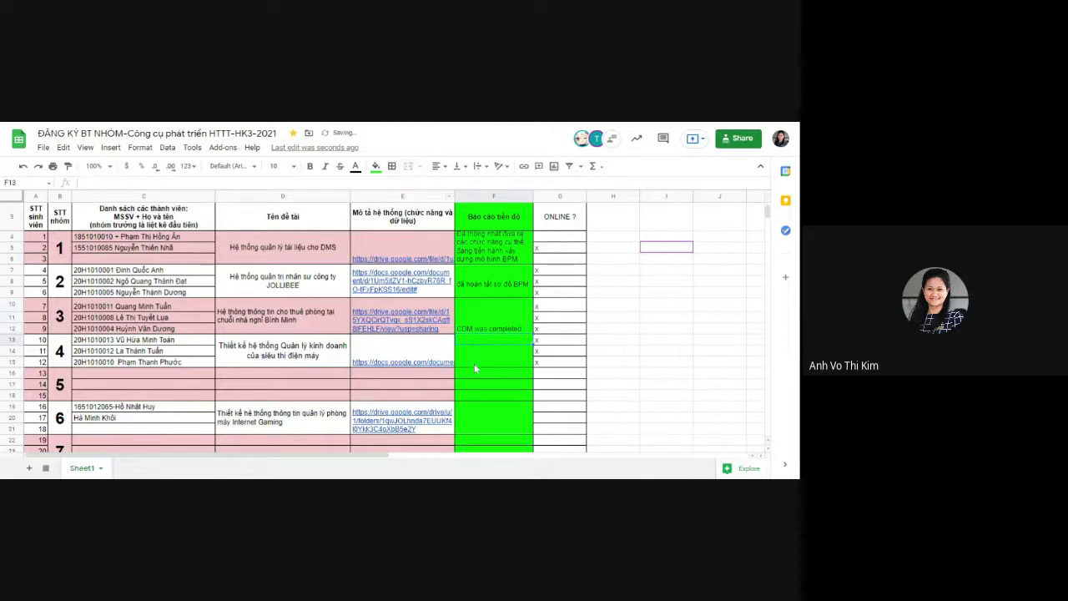
left_click(408, 167)
left_click(558, 350)
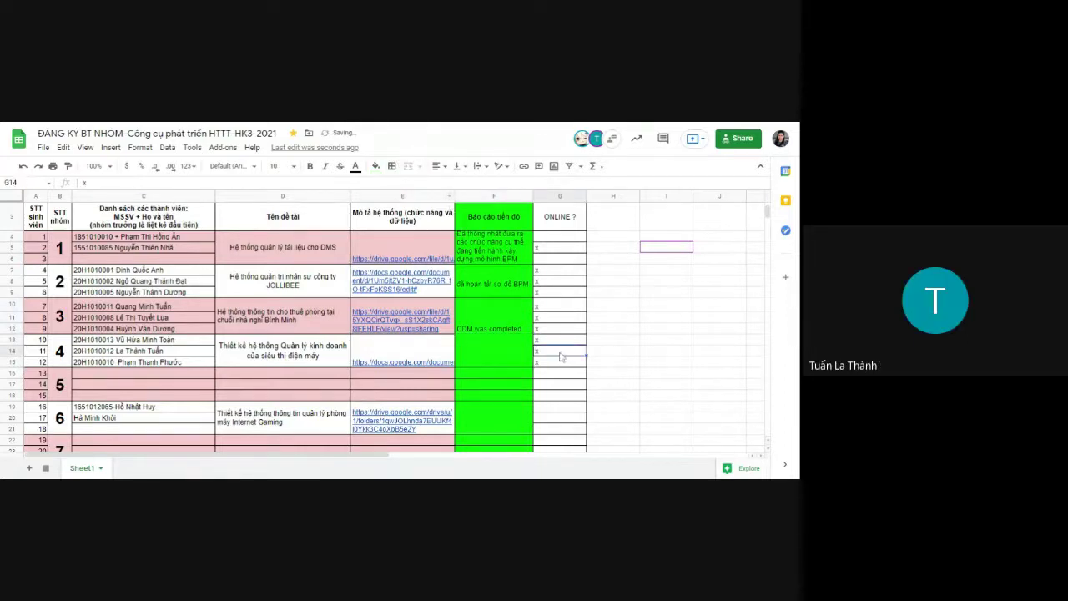
Step: Move the note "CDM was completed" from group 3's progress cell to group 4's cell F13:F15
left_click(505, 330)
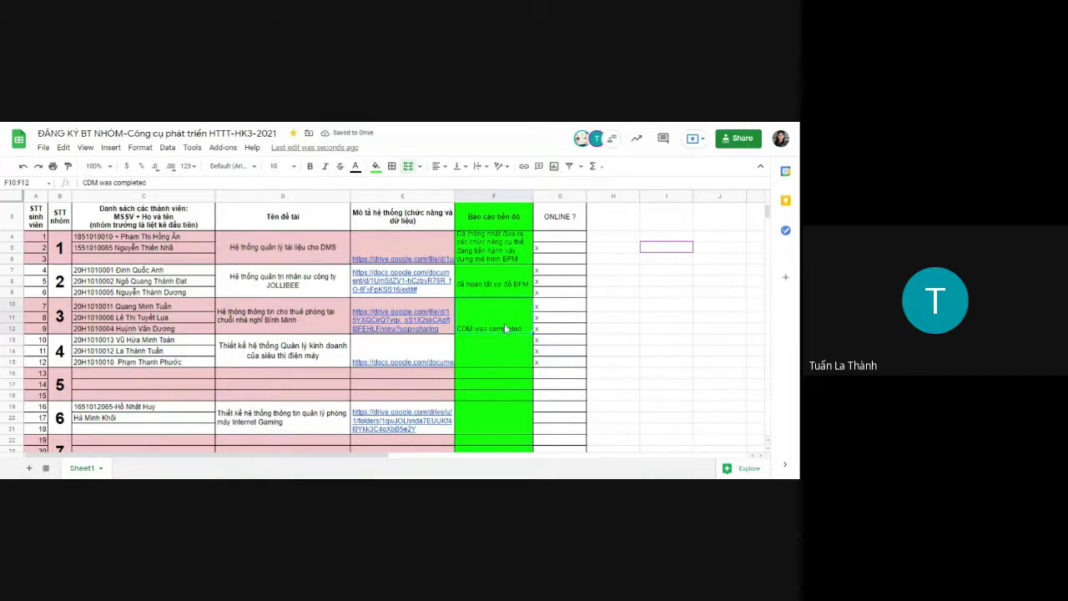
key("ctrl+c")
key("shift+Down")
key("ctrl+v")
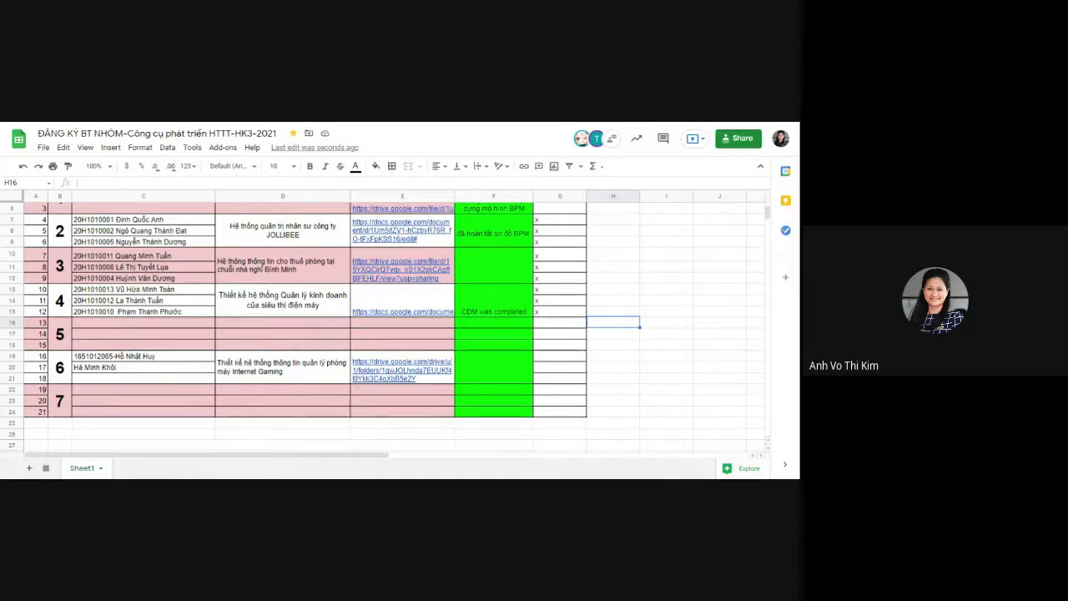
Step: Switch to the course slides PDF and show page 4, "4.1.1: Khái niệm về MH vật lý dữ liệu (1)", at 103% zoom
key("alt+Tab")
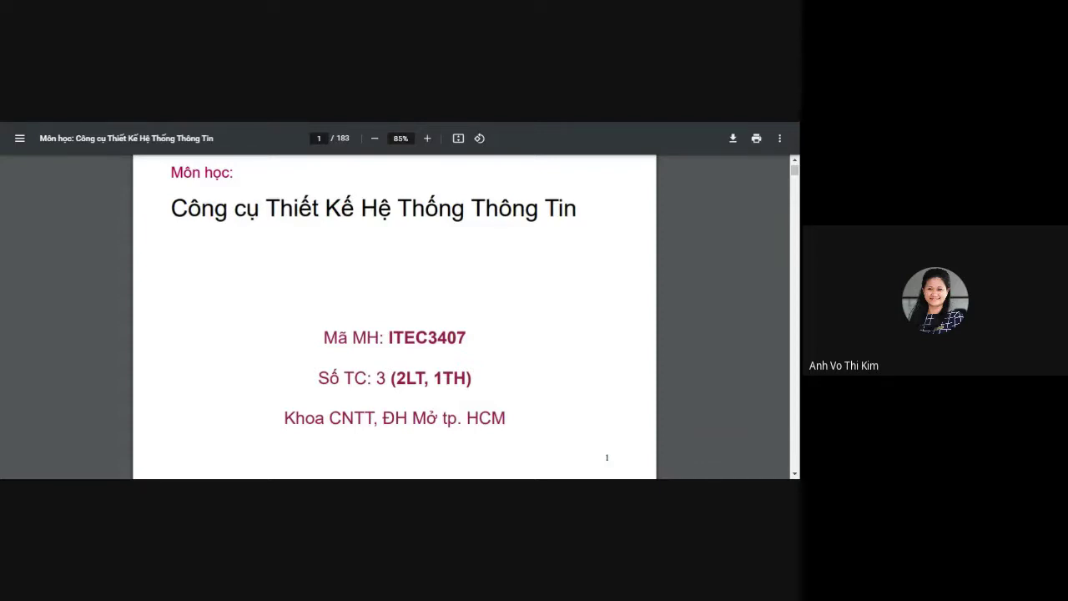
scroll(394, 318, "down", 3)
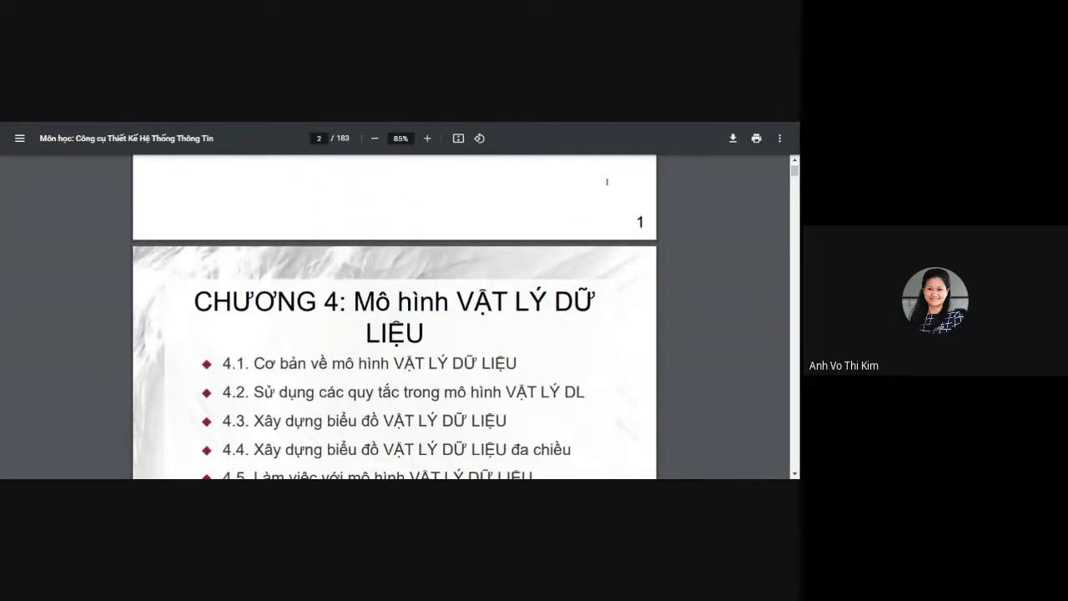
scroll(394, 317, "down", 5)
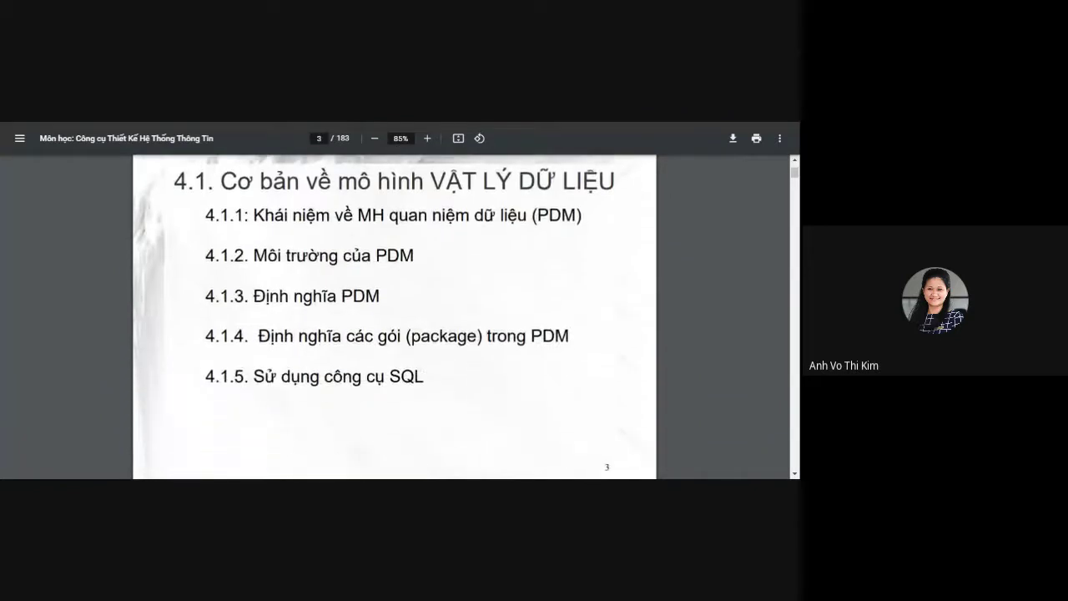
scroll(394, 317, "down", 5)
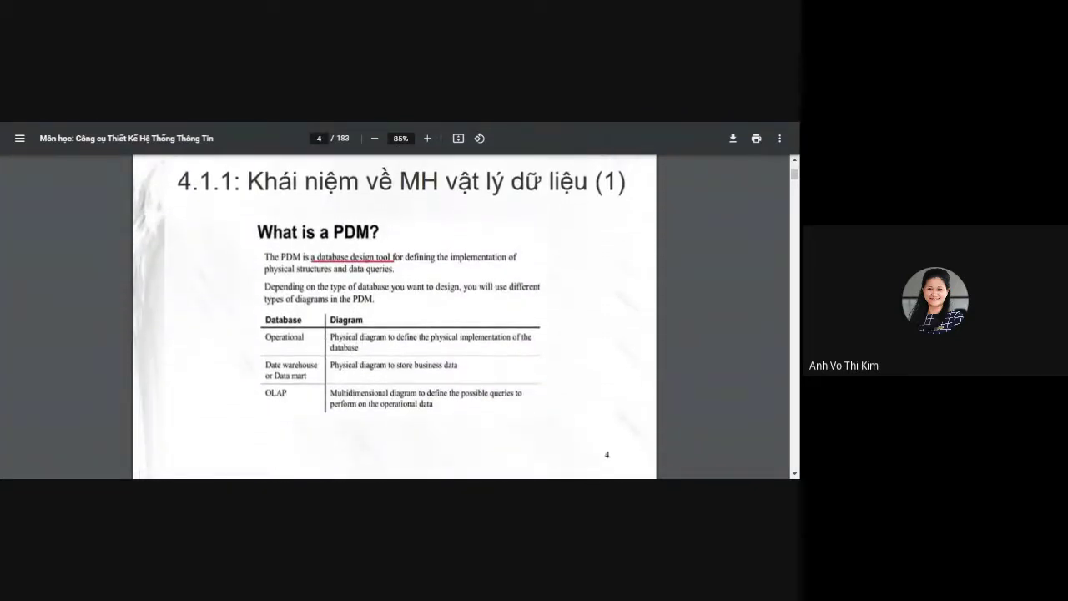
scroll(394, 317, "up", 2)
scroll(394, 317, "down", 1)
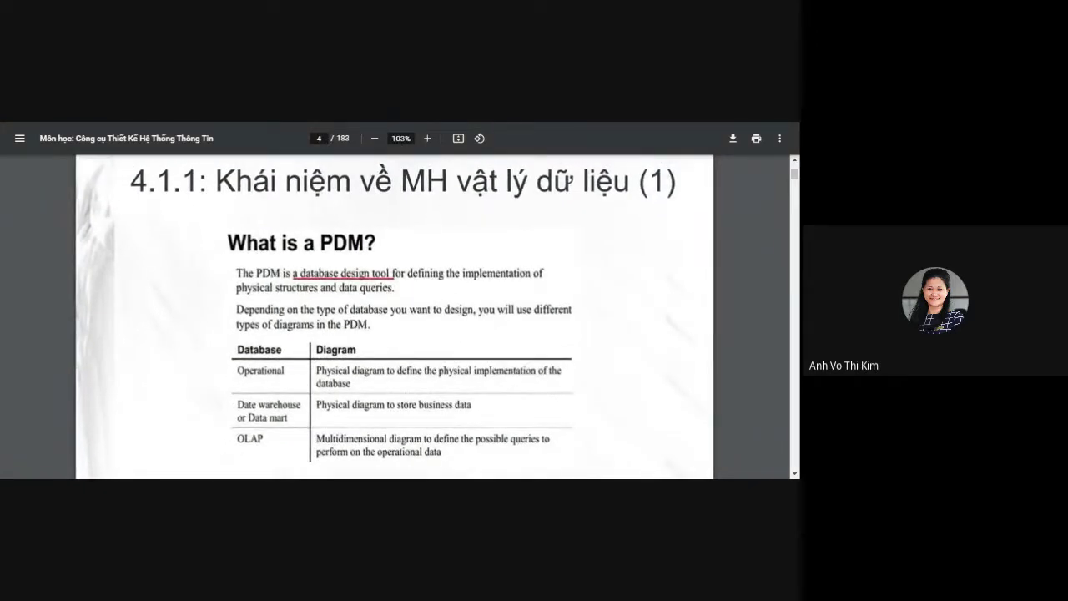